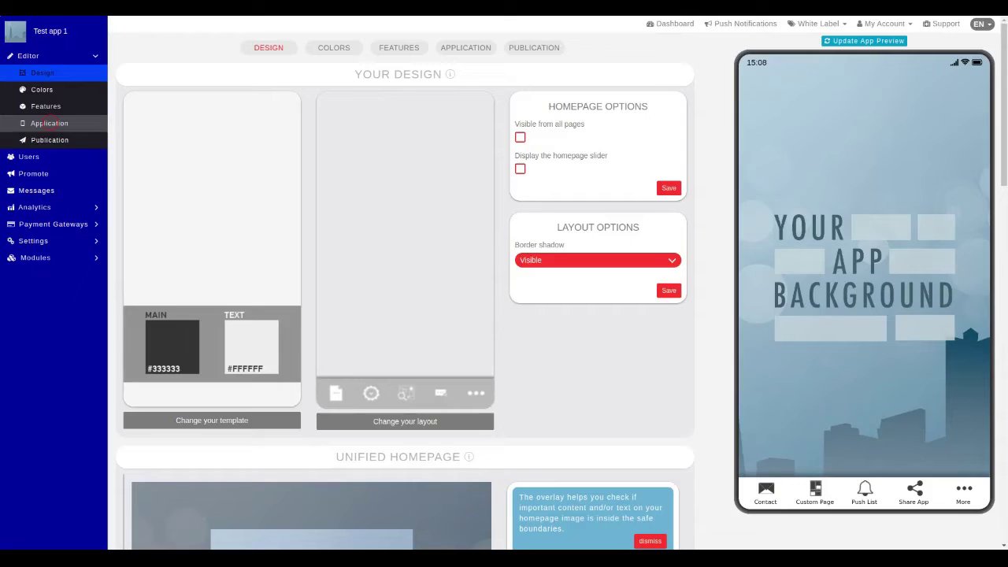
# Rename the application to Test App 101 in its general information and save the change
pyautogui.click(48, 123)
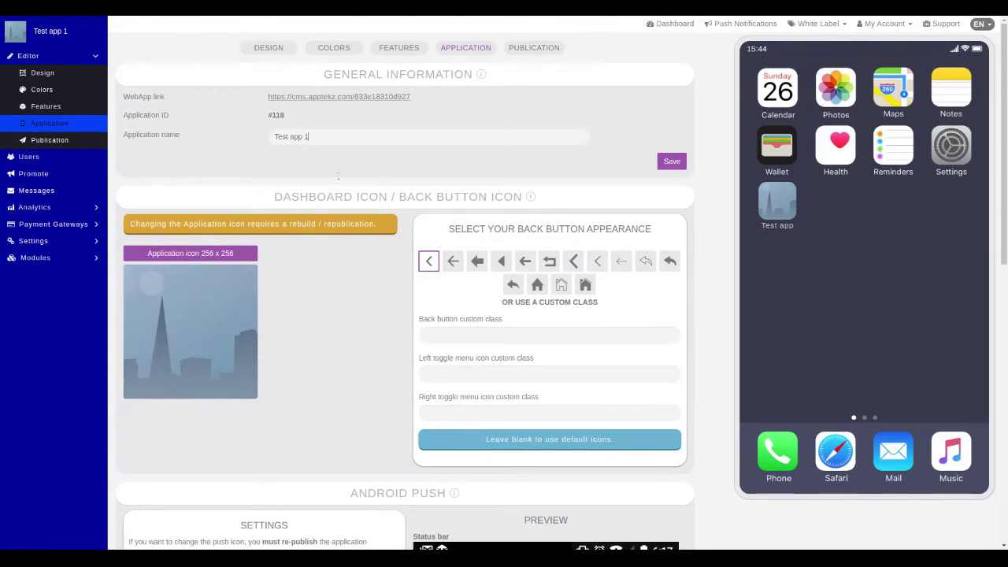
pyautogui.click(338, 136)
pyautogui.write('01')
pyautogui.press('Delete')
pyautogui.write('A')
pyautogui.click(674, 162)
# Examine the application icon, back button, Android push and unified splashscreen settings
pyautogui.scroll(-4, 542, 302)
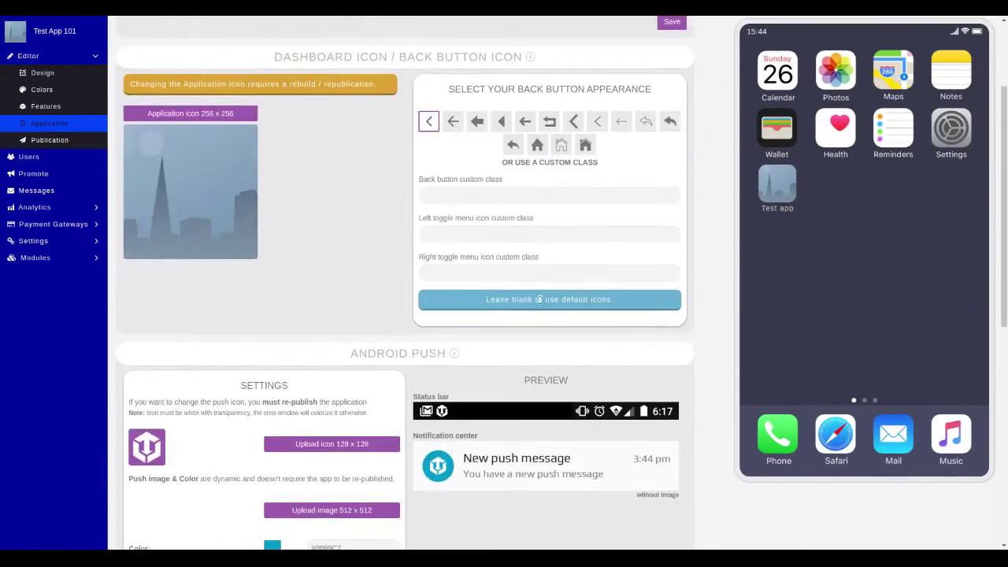
pyautogui.scroll(-3, 541, 302)
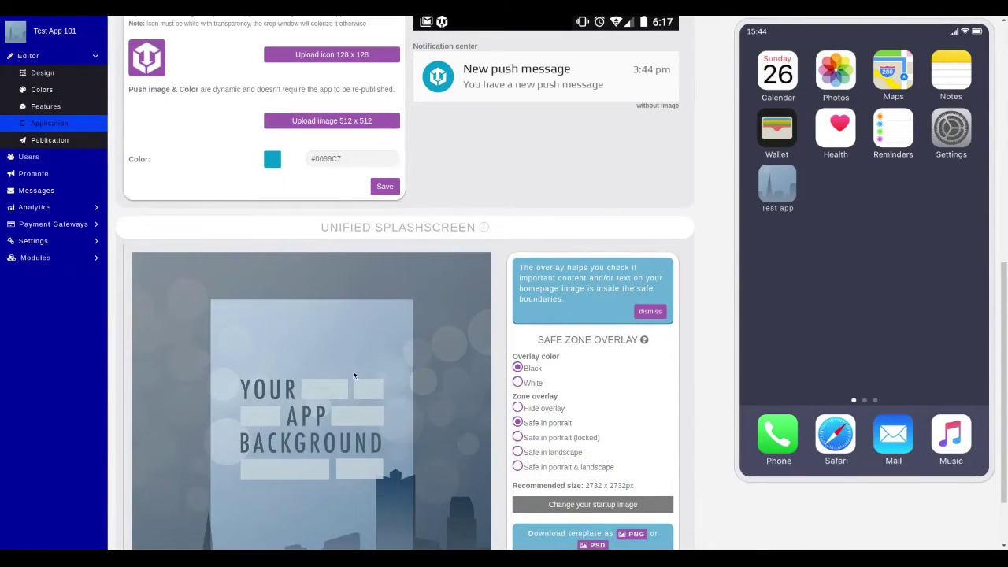
pyautogui.scroll(-1, 353, 375)
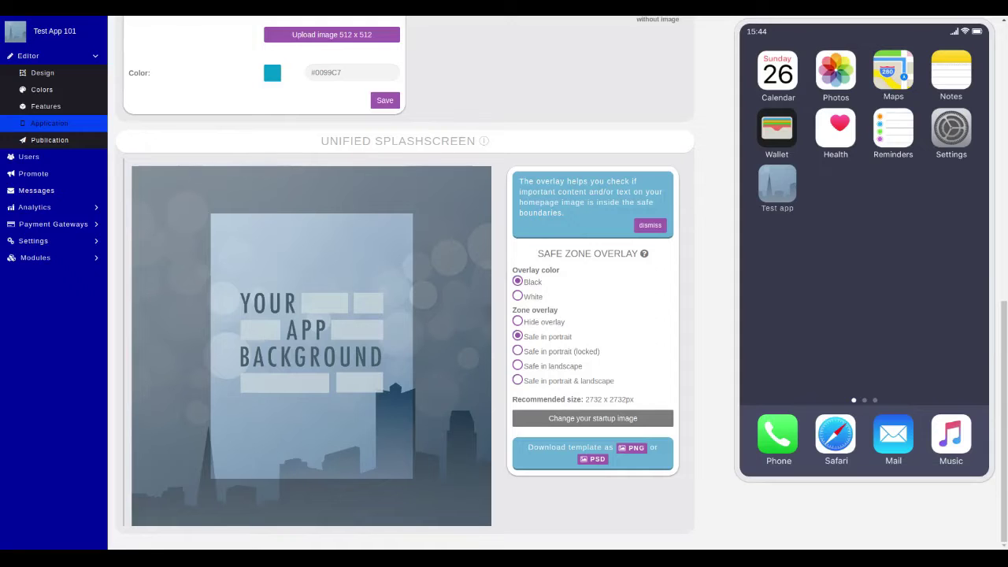
pyautogui.scroll(6, 312, 302)
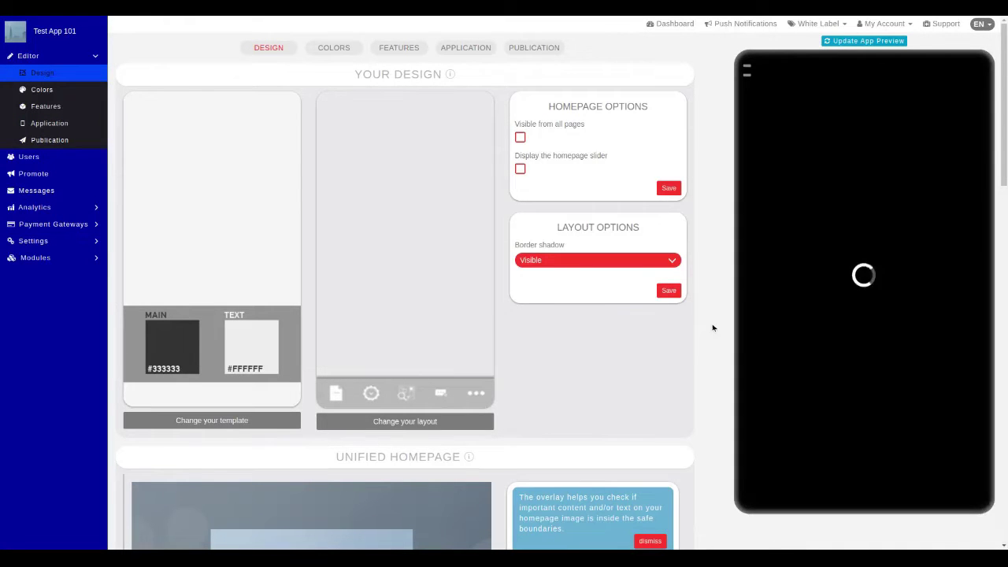
# Preview the unified homepage image with a white safe zone overlay, and return the overlay color to black
pyautogui.scroll(-4, 712, 327)
pyautogui.scroll(-3, 712, 327)
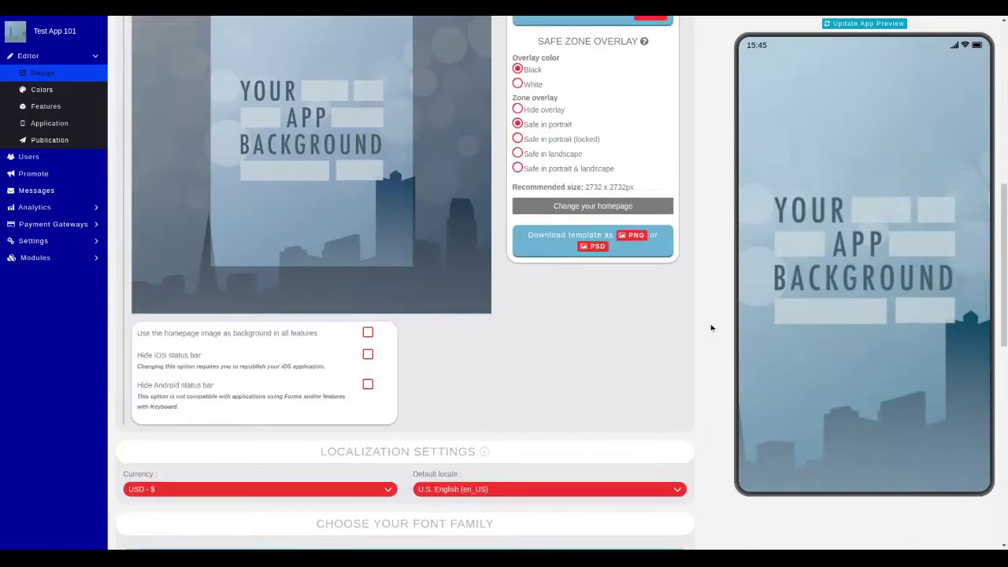
pyautogui.scroll(1, 712, 328)
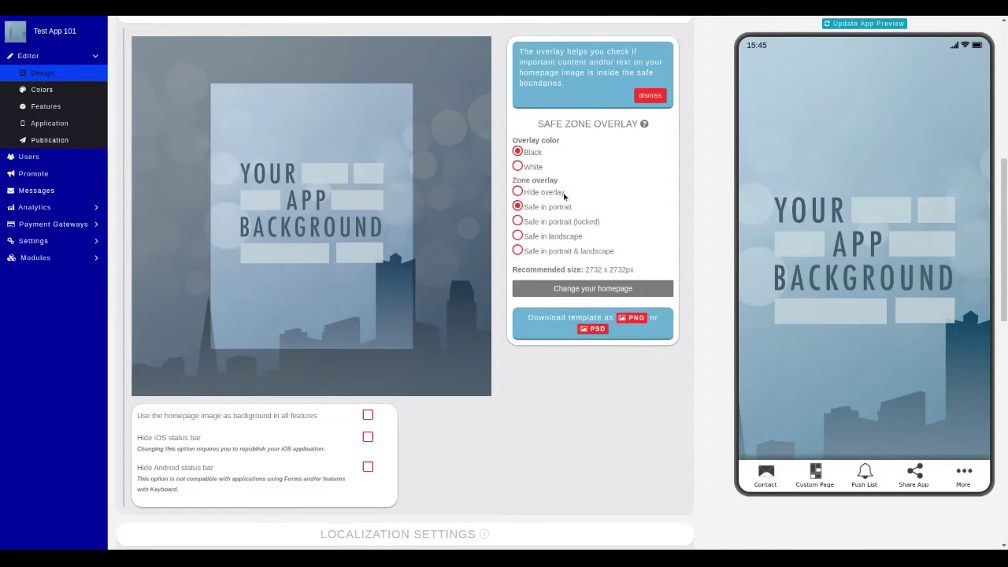
pyautogui.click(524, 207)
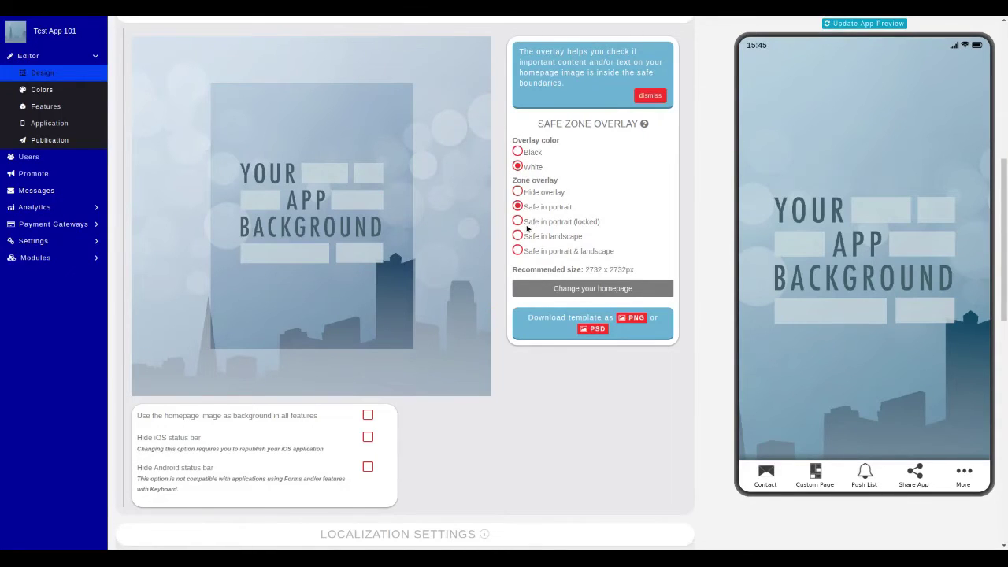
pyautogui.click(517, 152)
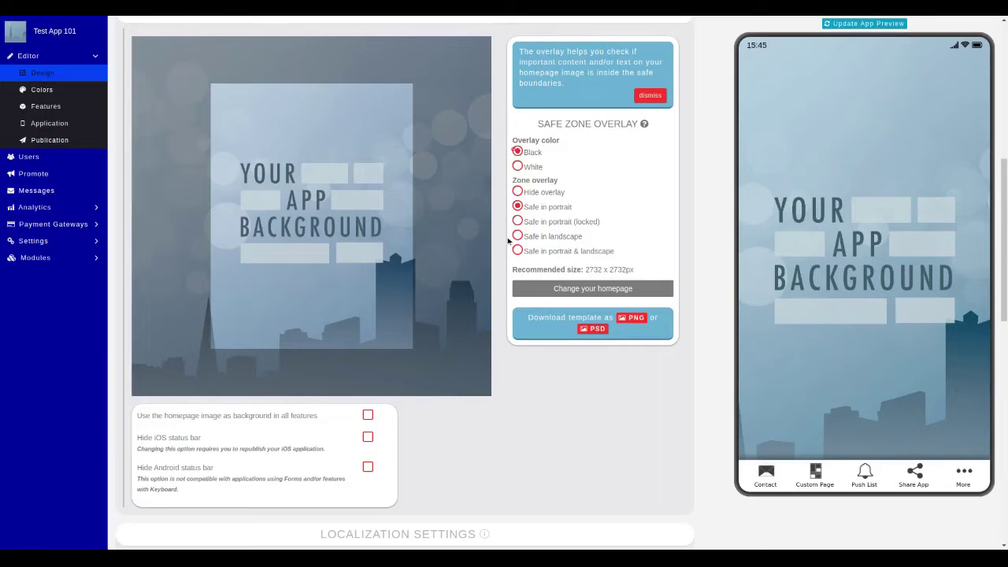
# Preview the homepage image with the overlay hidden and with the portrait, locked portrait, landscape, and portrait & landscape safe zones
pyautogui.click(518, 191)
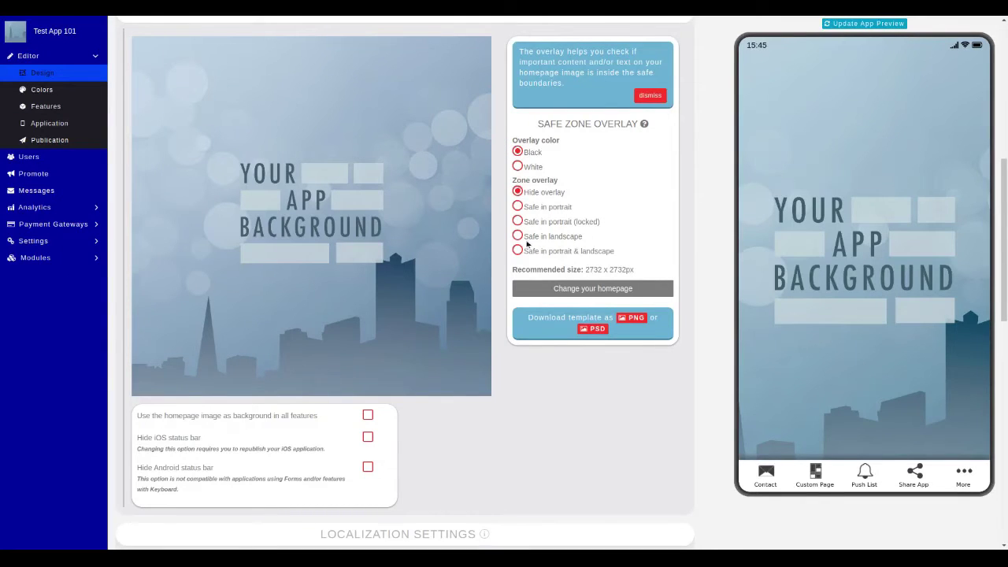
pyautogui.press('Down')
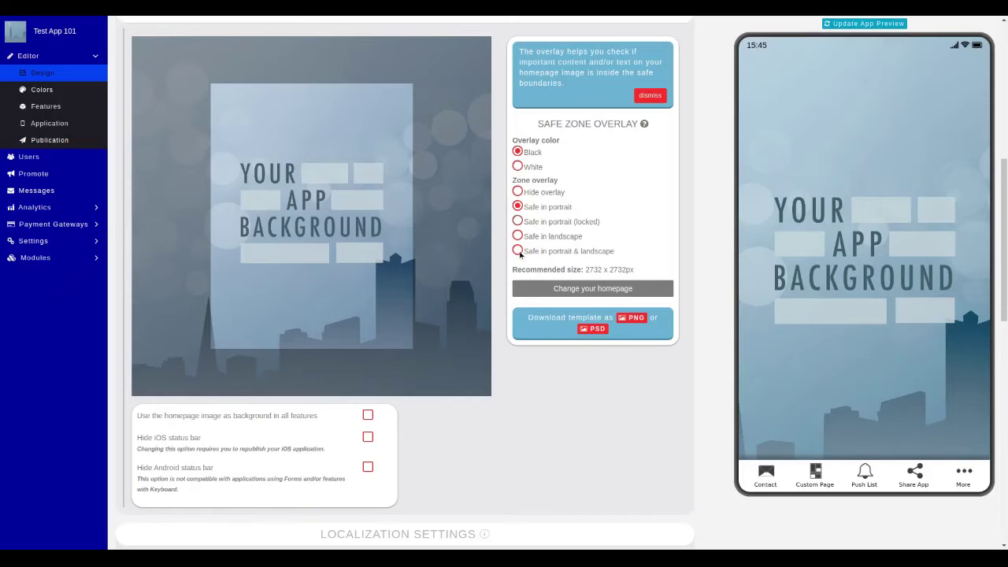
pyautogui.press('Down')
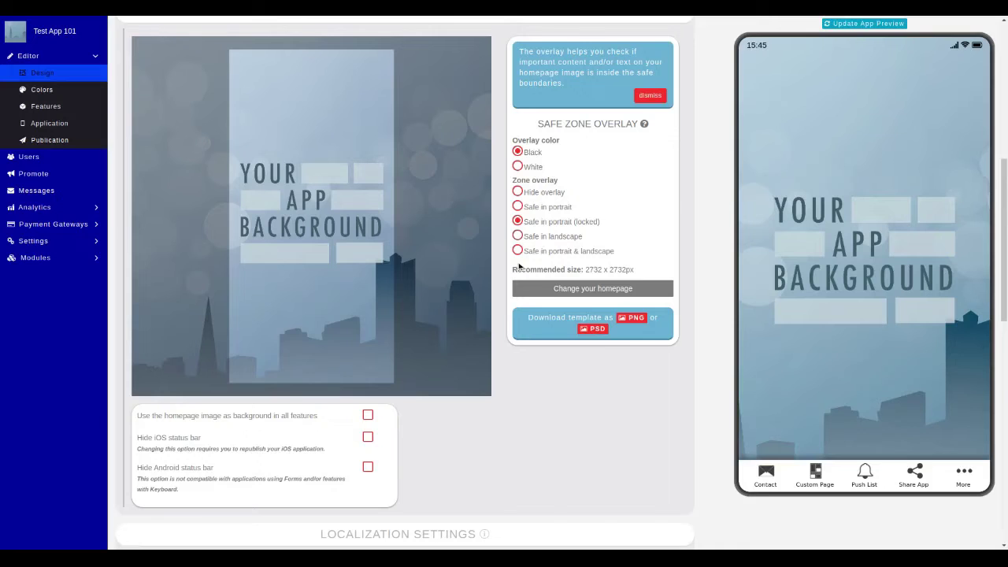
pyautogui.press('Down')
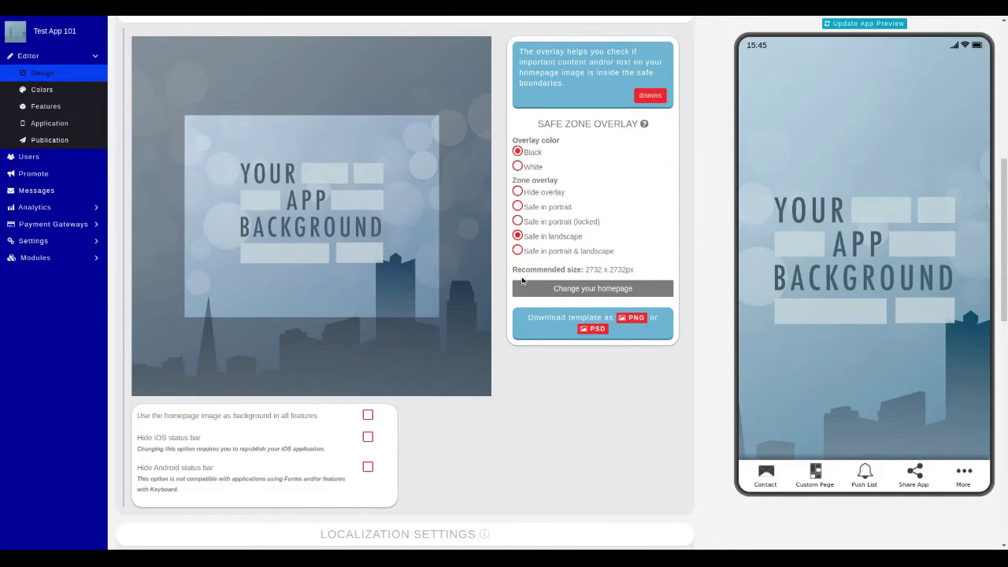
pyautogui.press('Down')
pyautogui.click(518, 250)
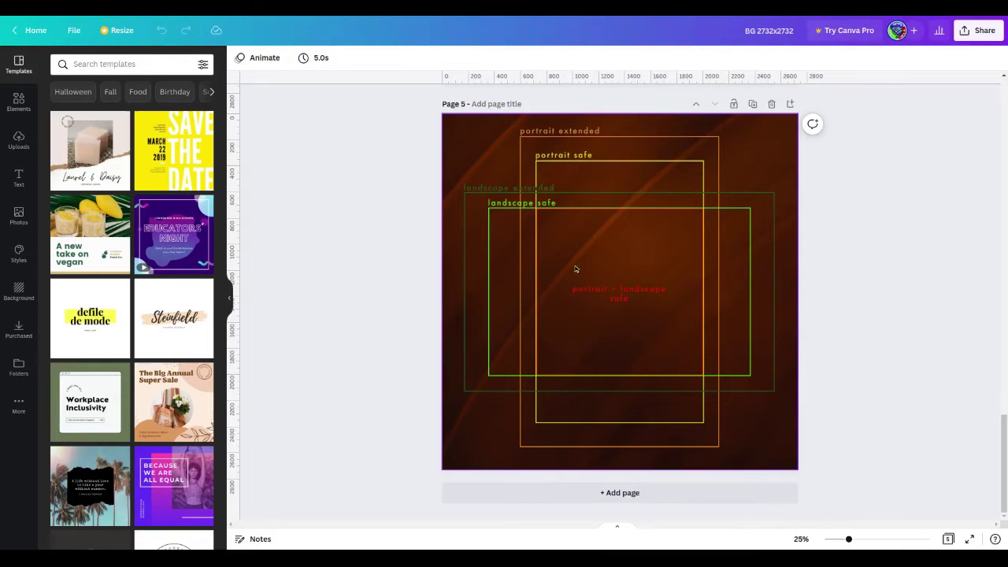
# Examine the pages of the BG 2732x2732 design, including the safe-zone guides and the logo placement on page 4
pyautogui.scroll(6, 898, 255)
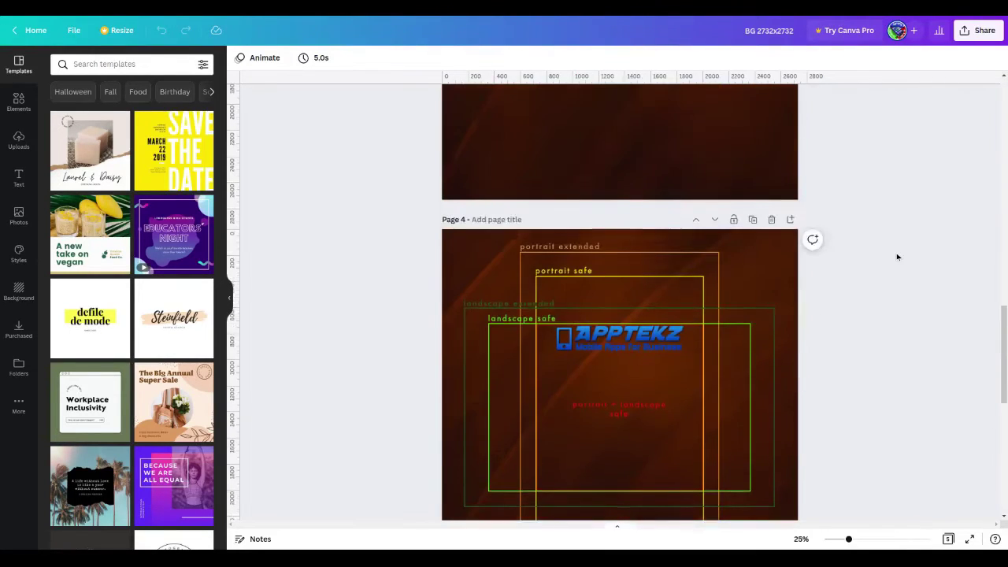
pyautogui.scroll(3, 897, 257)
pyautogui.scroll(-4, 897, 257)
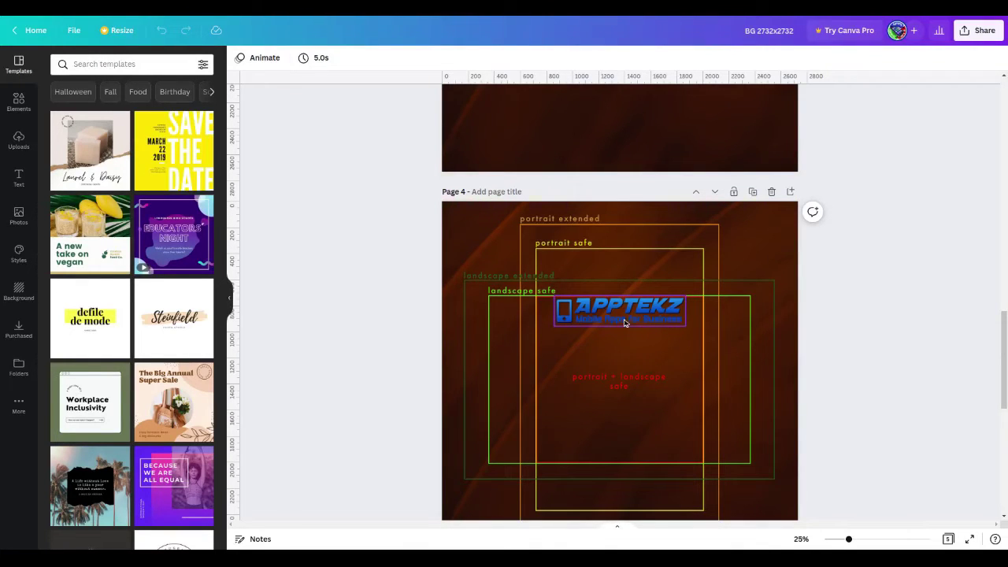
pyautogui.click(496, 334)
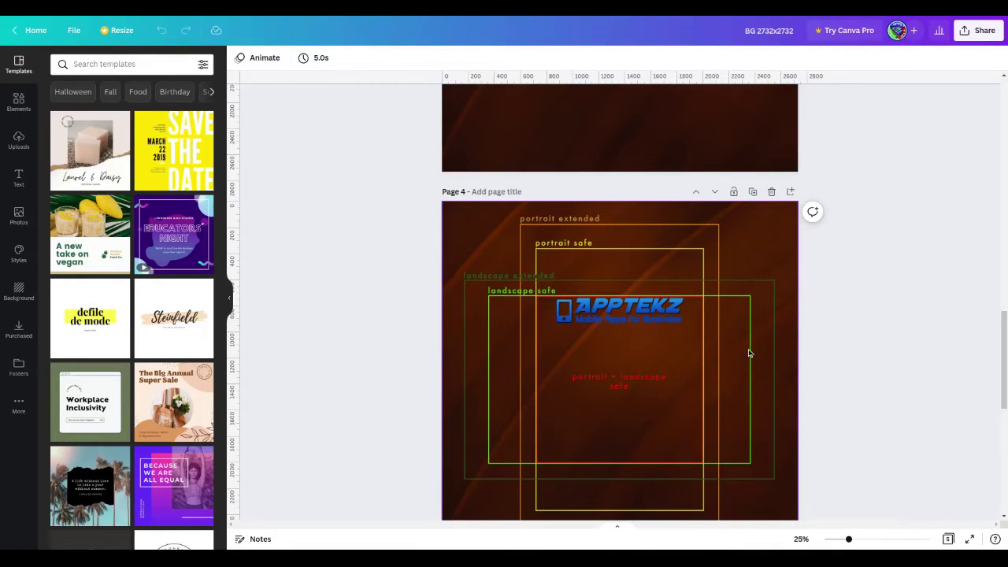
pyautogui.scroll(7, 894, 274)
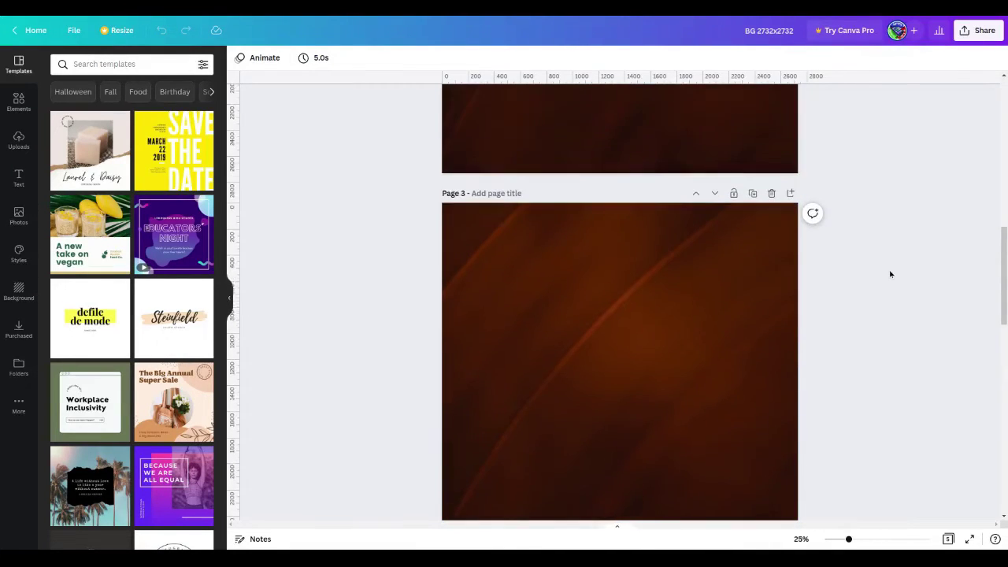
pyautogui.scroll(10, 890, 274)
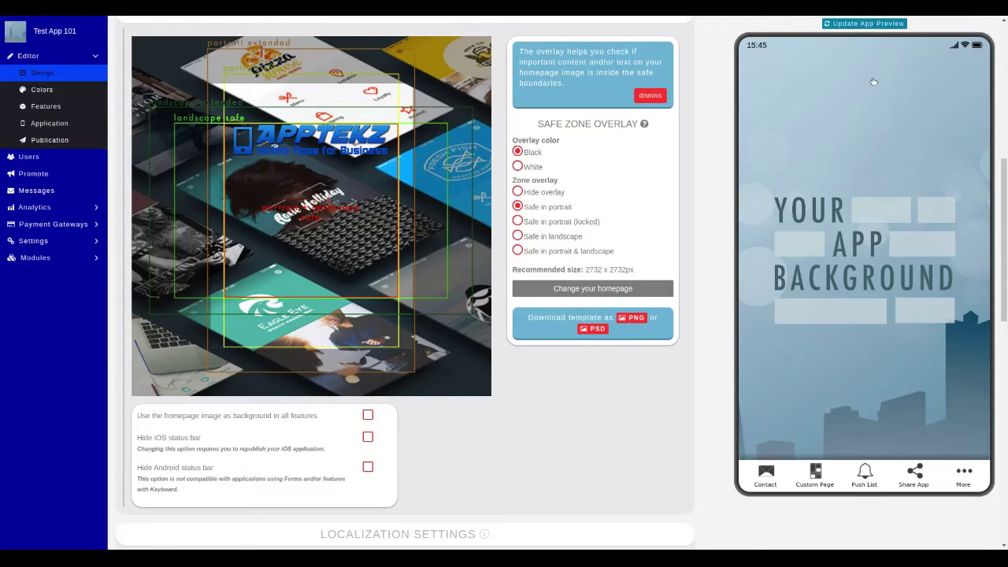
# Update the app preview and view the homepage on the laptop device
pyautogui.click(865, 24)
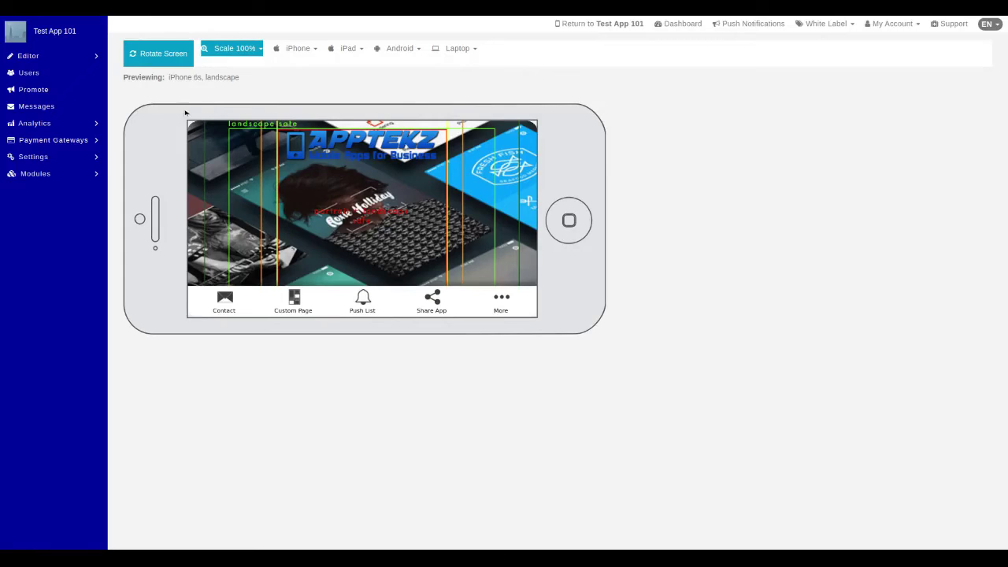
pyautogui.click(455, 49)
pyautogui.click(457, 67)
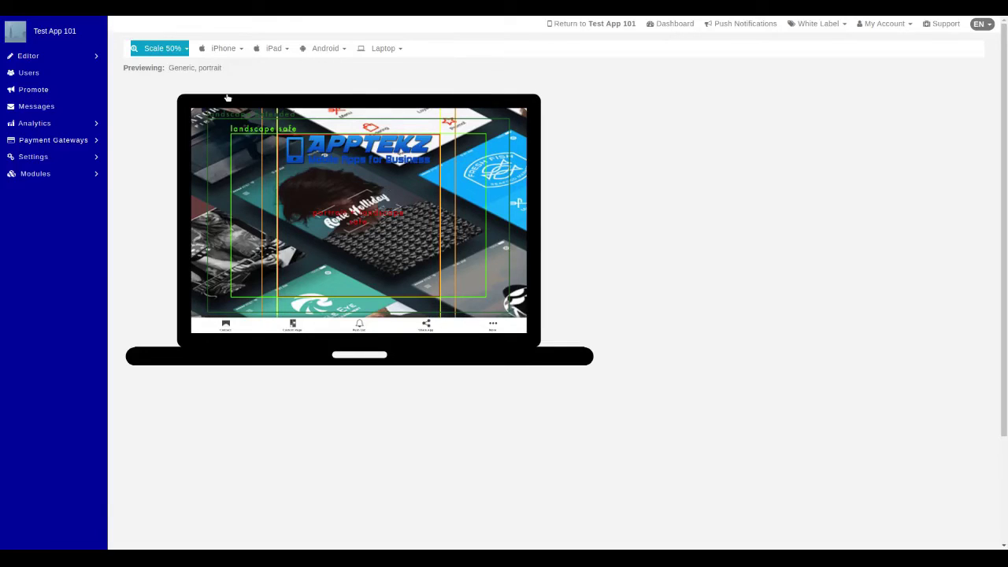
# Preview the homepage on the iPad Pro 12.9, rotating the screen between portrait and landscape
pyautogui.click(326, 48)
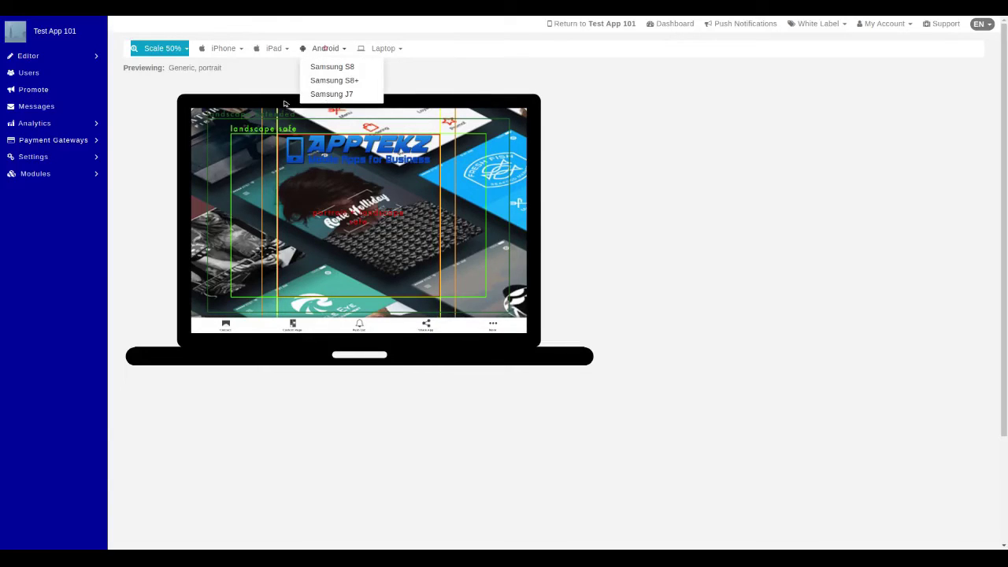
pyautogui.click(276, 48)
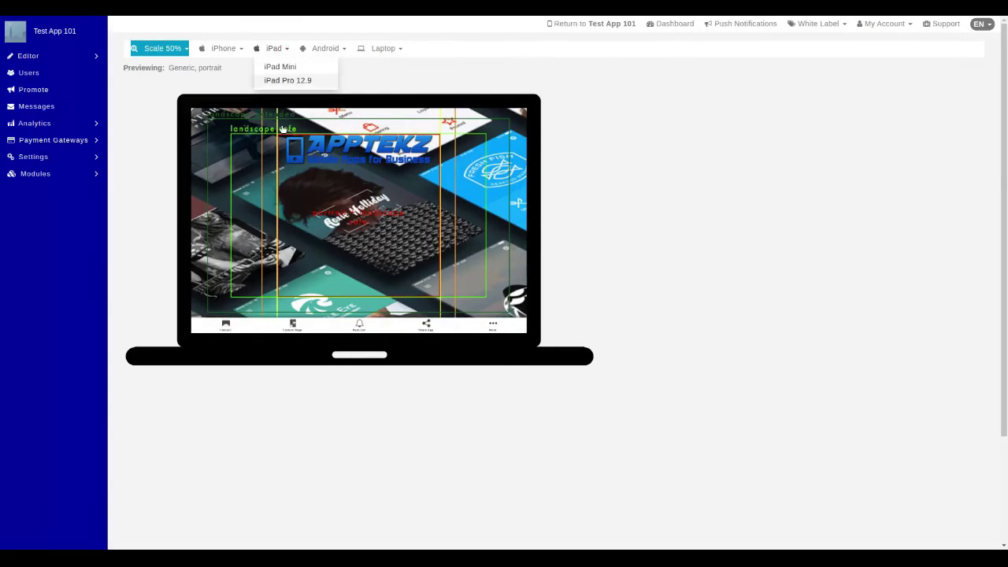
pyautogui.click(281, 79)
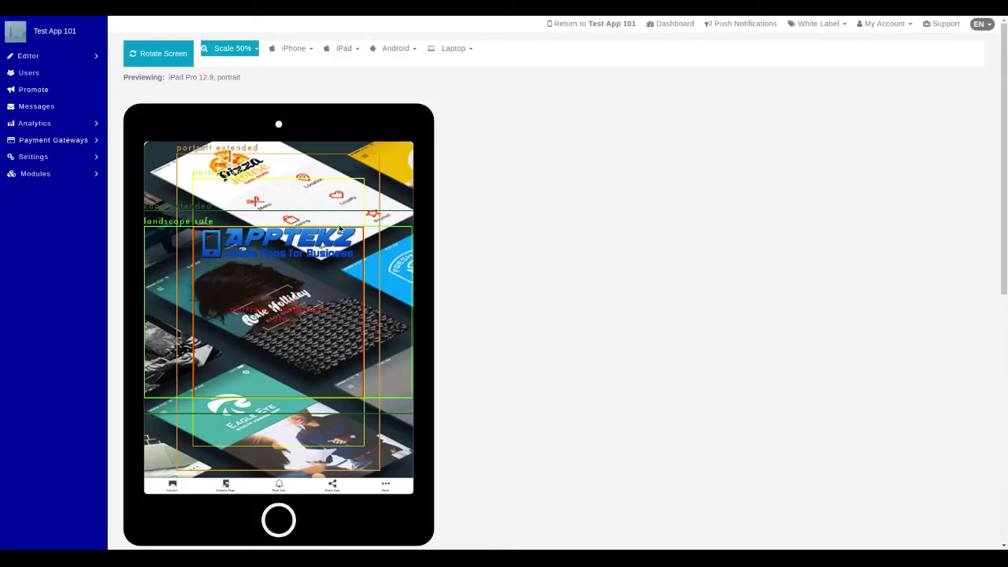
pyautogui.click(160, 53)
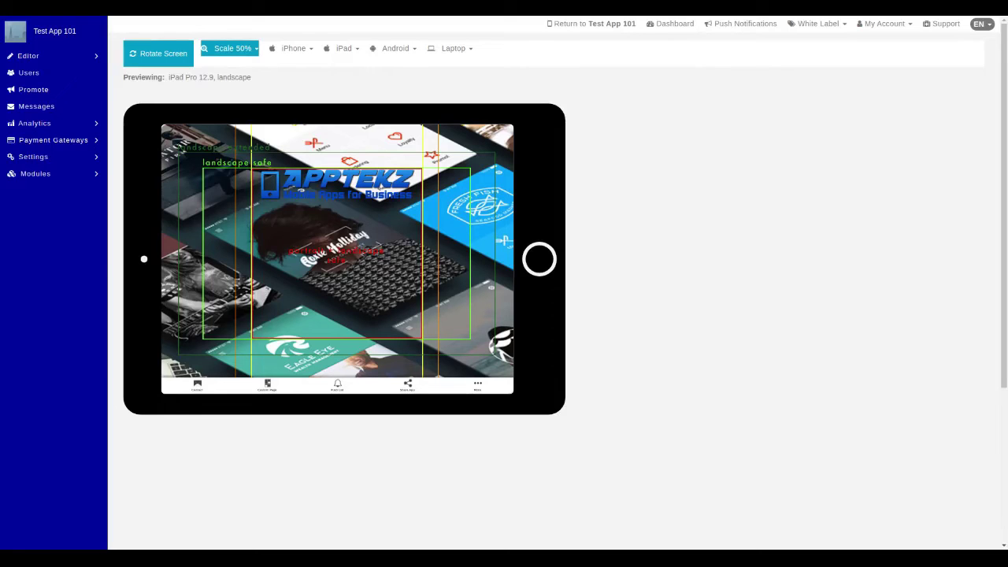
pyautogui.click(158, 53)
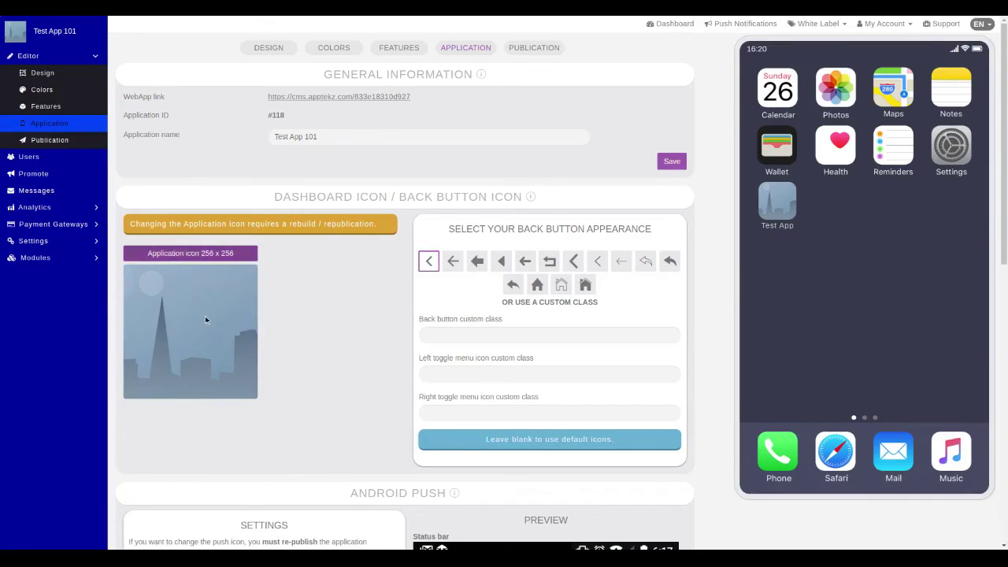
# Preview the unified splashscreen with the Safe in portrait & landscape overlay, and return the overlay to Safe in portrait
pyautogui.scroll(-5, 349, 309)
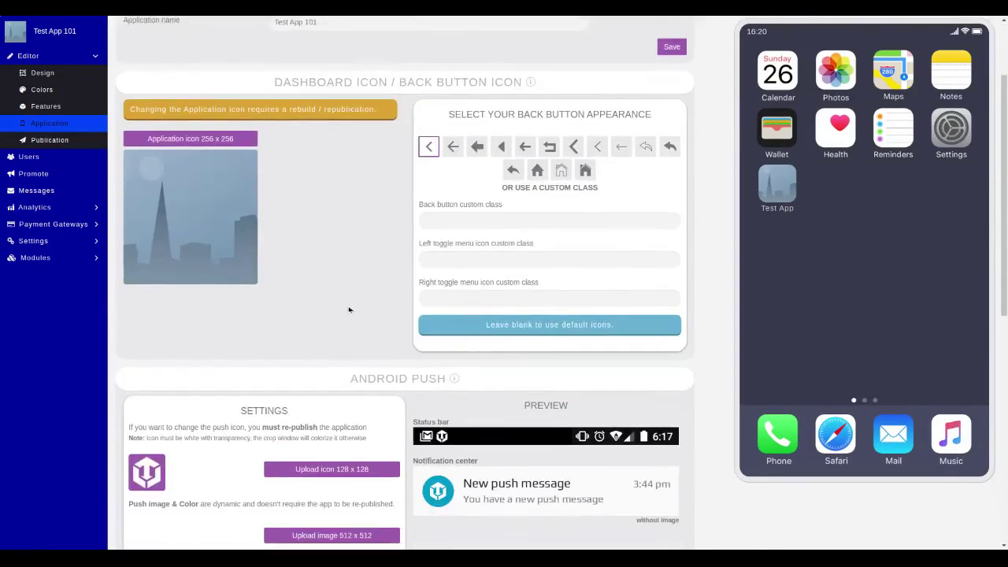
pyautogui.scroll(-3, 349, 310)
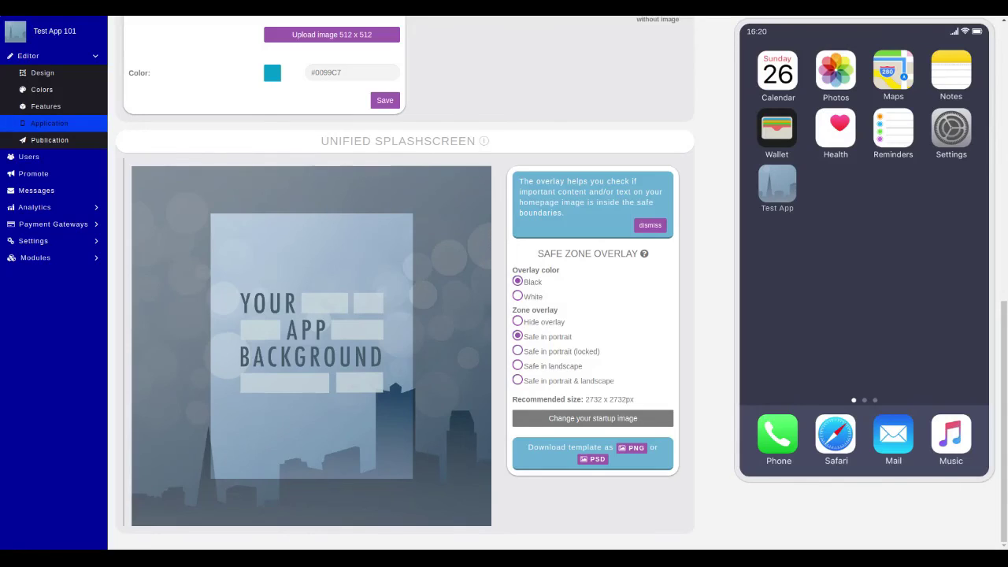
pyautogui.scroll(5, 323, 306)
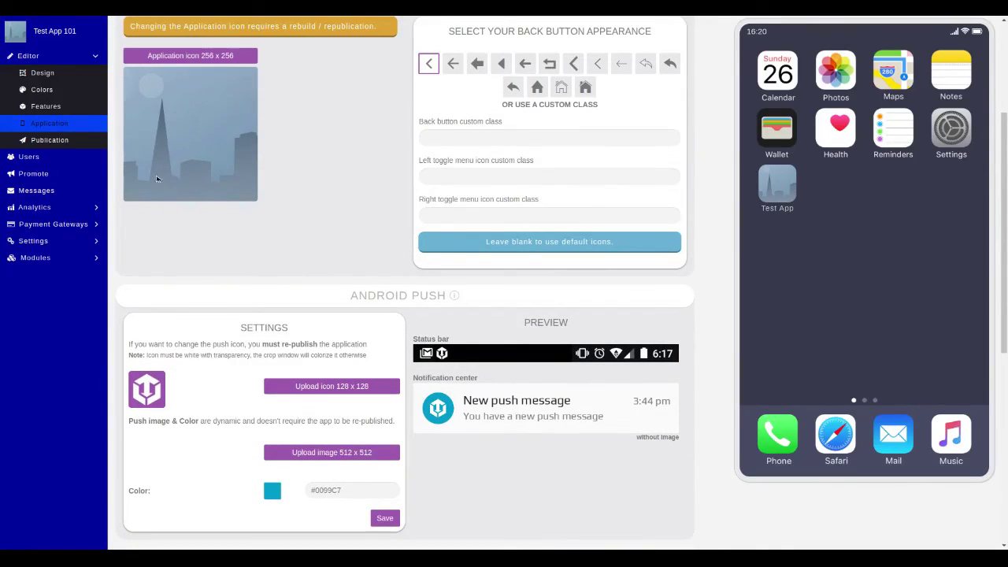
pyautogui.scroll(-2, 322, 394)
pyautogui.scroll(-3, 321, 394)
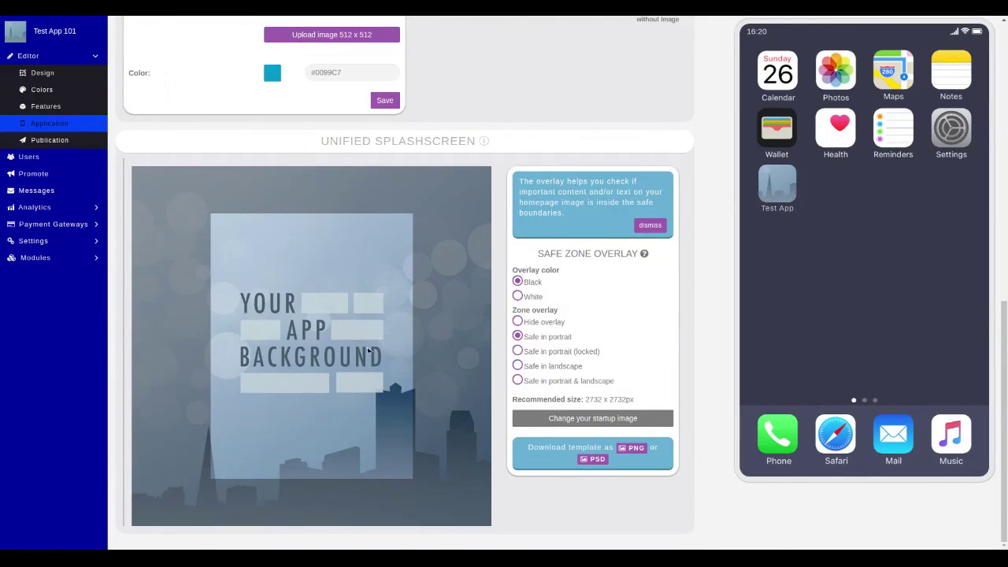
pyautogui.click(518, 385)
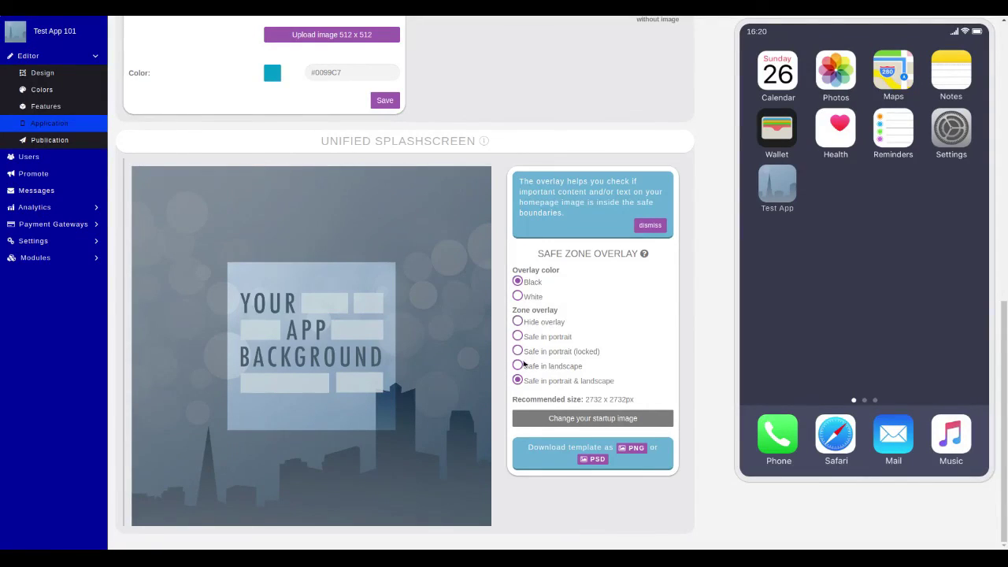
pyautogui.click(517, 337)
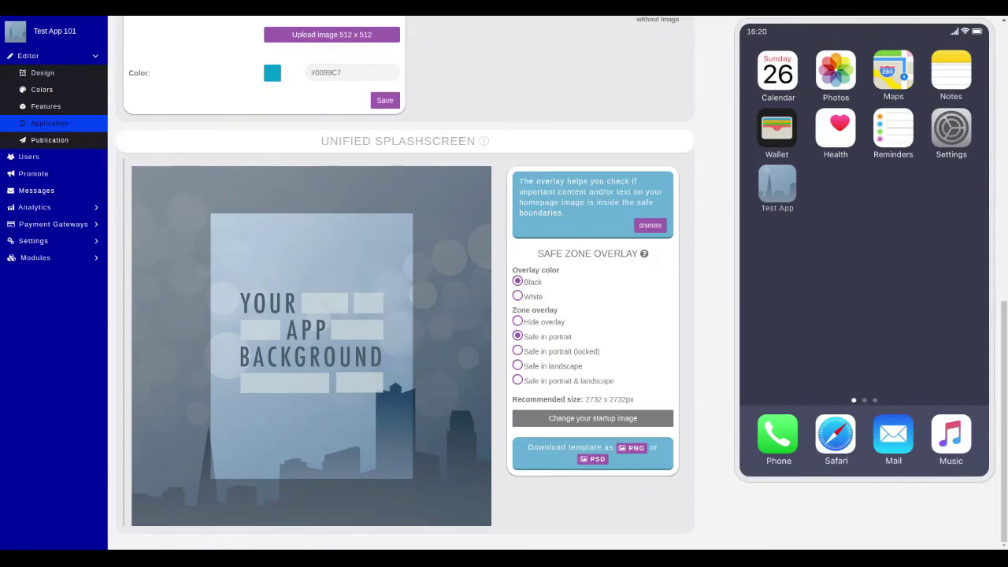
# Open the app's Features page
pyautogui.click(46, 106)
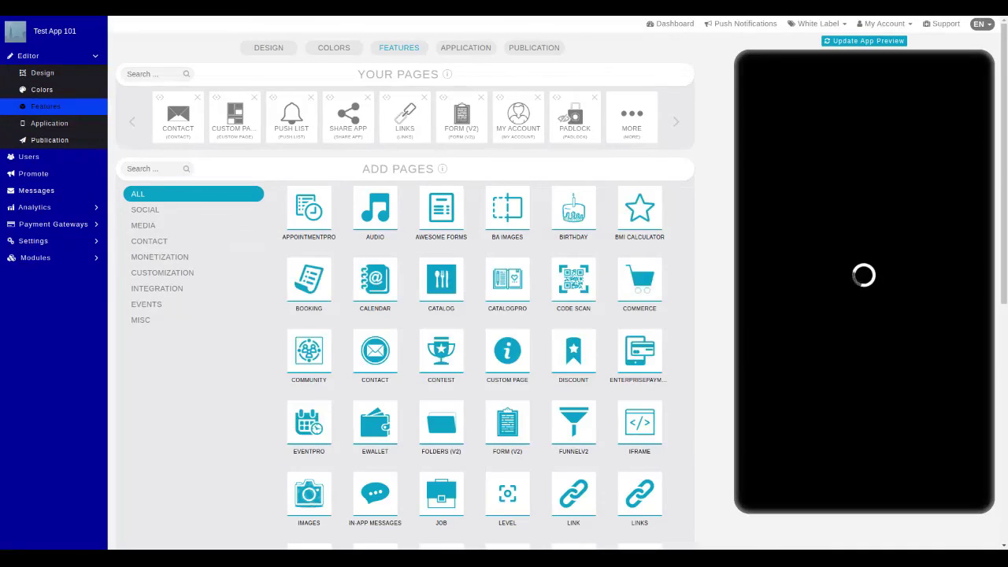